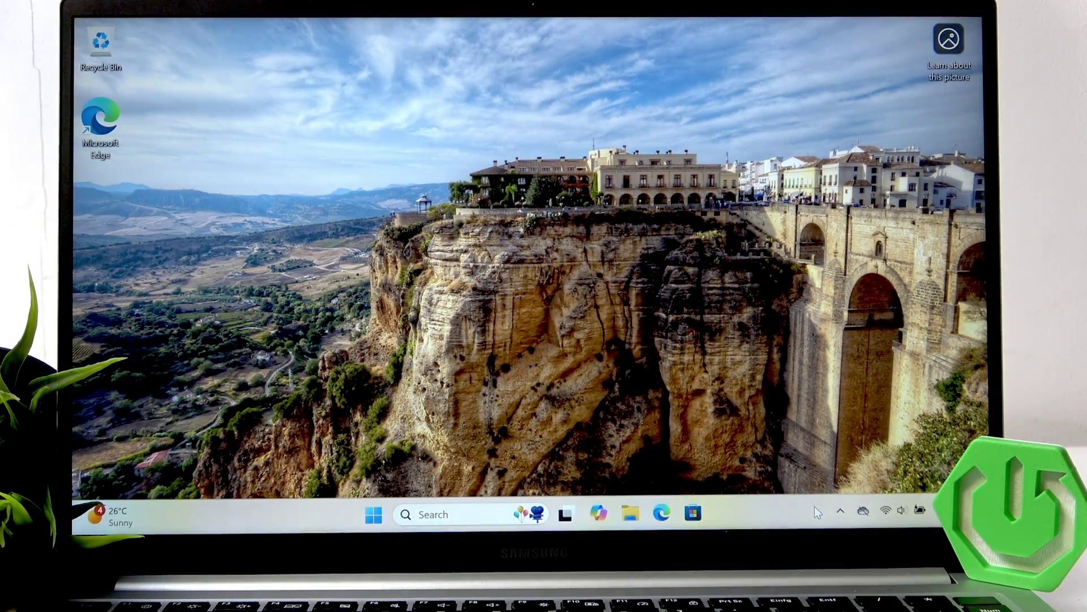
- Search Windows for "touchpad settings" and open the Touchpad page under Bluetooth & devices
{"action": "left_click", "coordinate": [451, 516]}
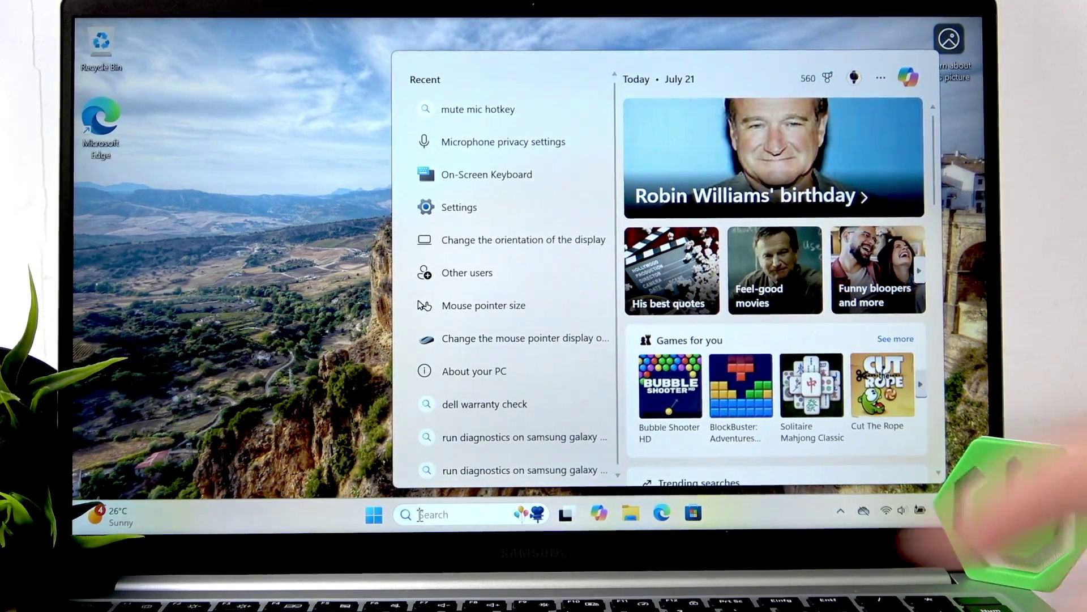
{"action": "type", "text": "tou"}
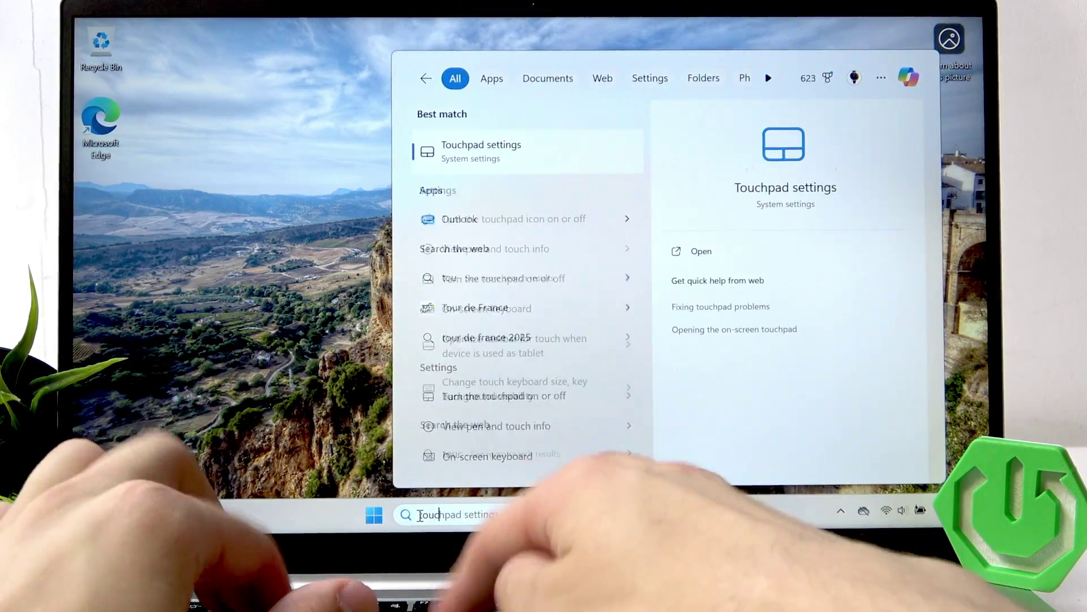
{"action": "type", "text": "ch"}
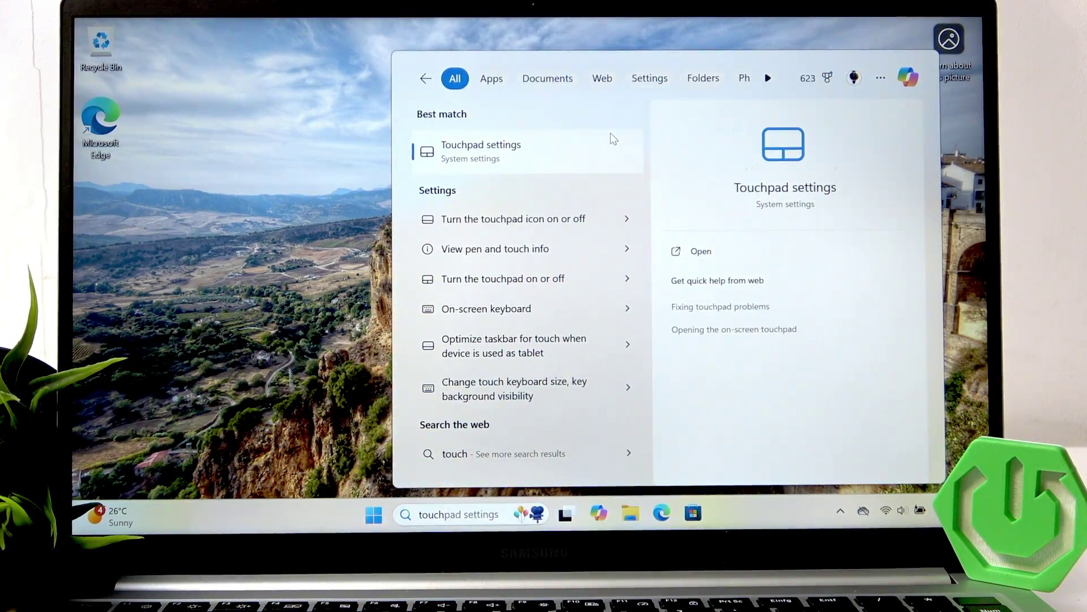
{"action": "left_click", "coordinate": [613, 139]}
- Switch the Touchpad toggle Off and close the Settings window
{"action": "left_click", "coordinate": [932, 124]}
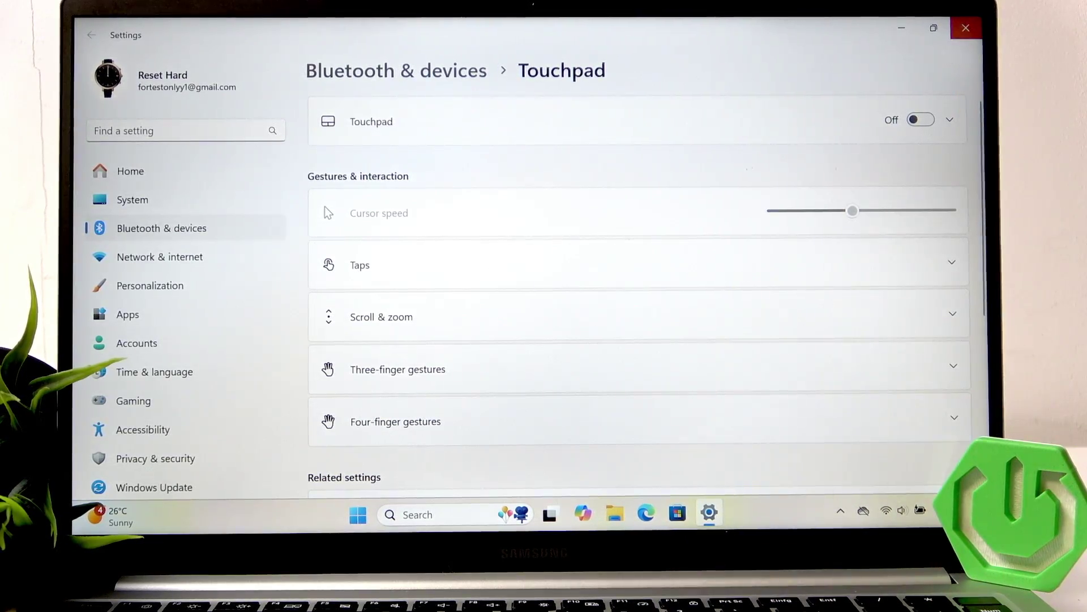
{"action": "left_click", "coordinate": [966, 27]}
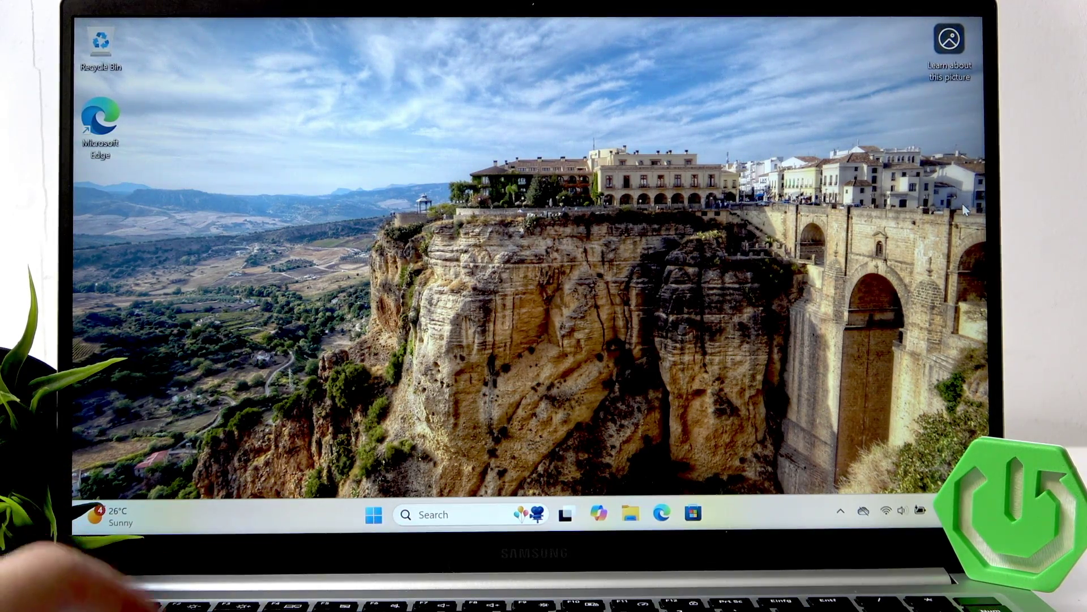
- Reopen the Touchpad settings page through a Start menu search for "touchpad settings"
{"action": "key", "text": "super"}
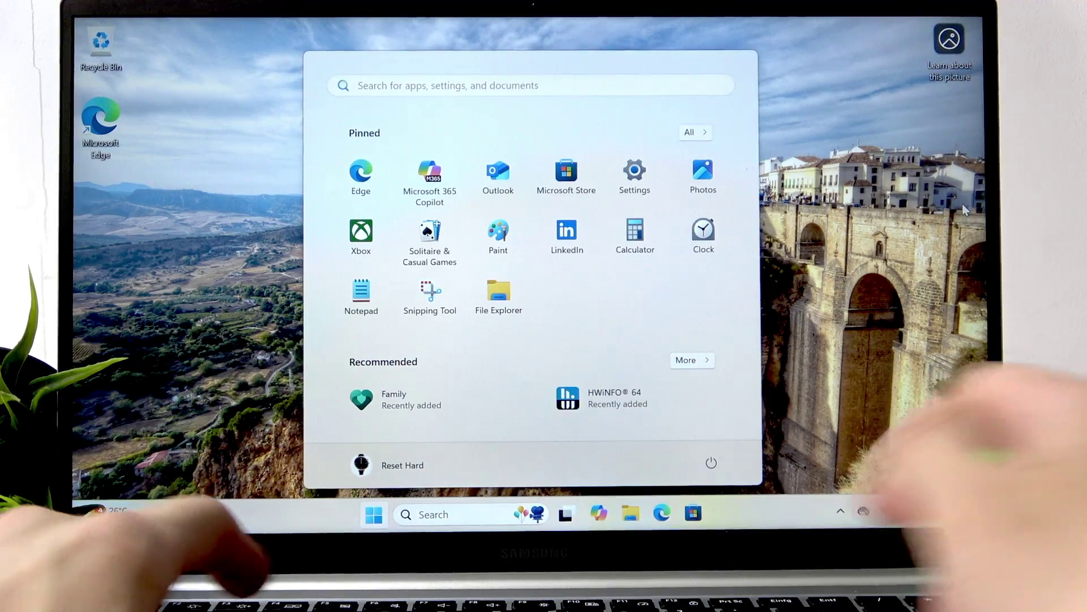
{"action": "key", "text": "super"}
{"action": "key", "text": "super"}
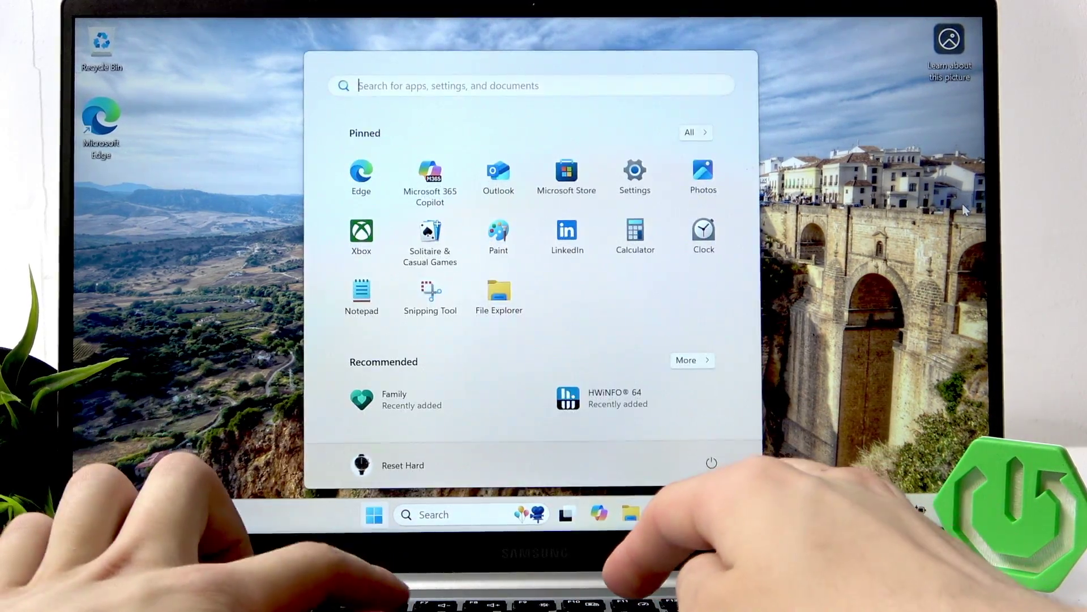
{"action": "type", "text": "touch"}
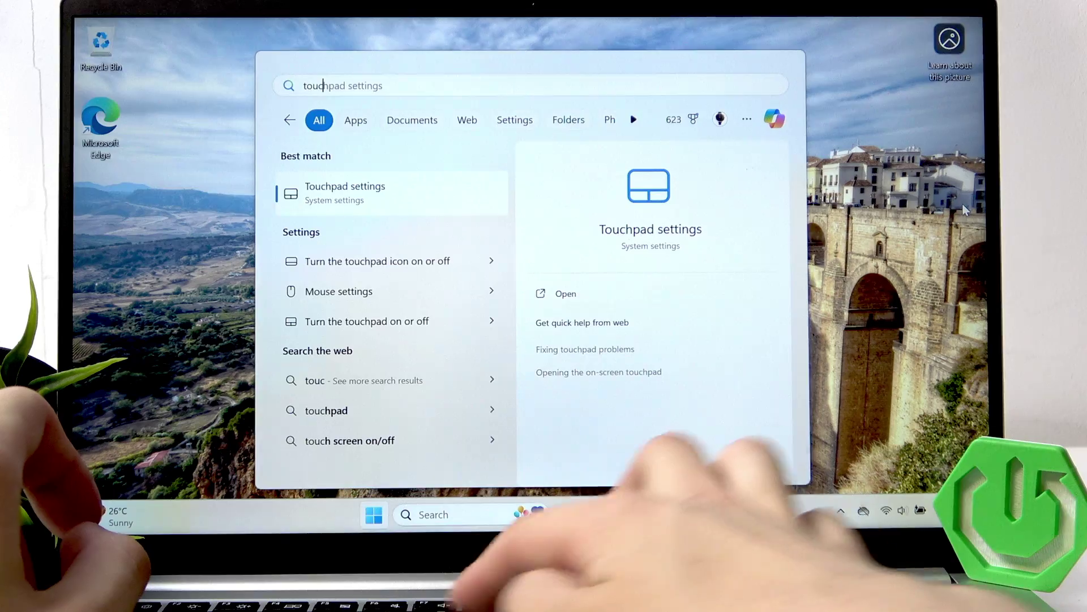
{"action": "key", "text": "Return"}
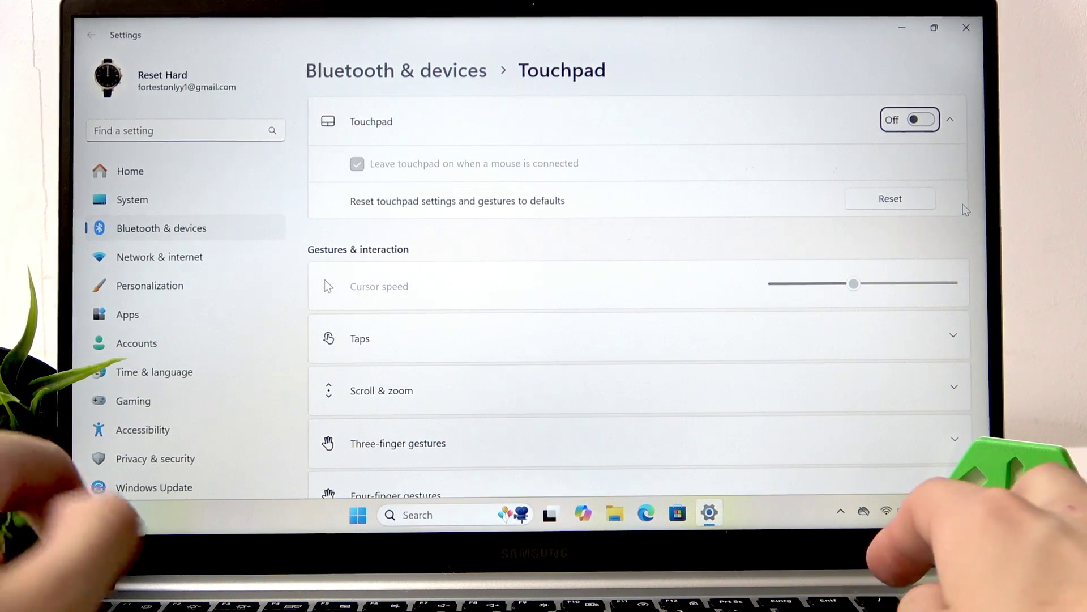
- Switch the touchpad back On with the keyboard, then close Settings with Alt+F4
{"action": "key", "text": "Tab"}
{"action": "key", "text": "Tab"}
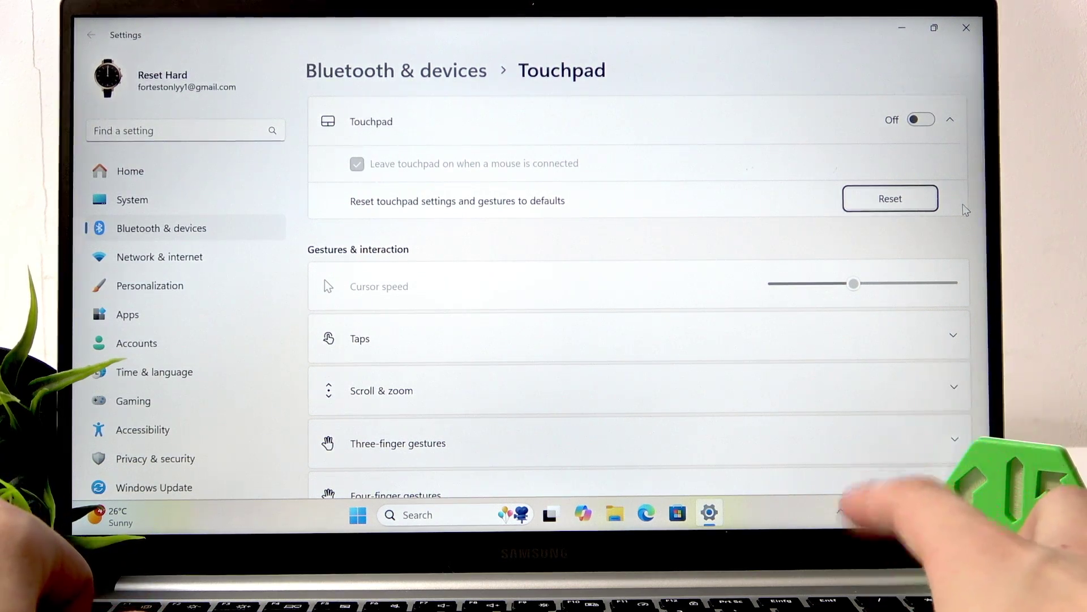
{"action": "key", "text": "Return"}
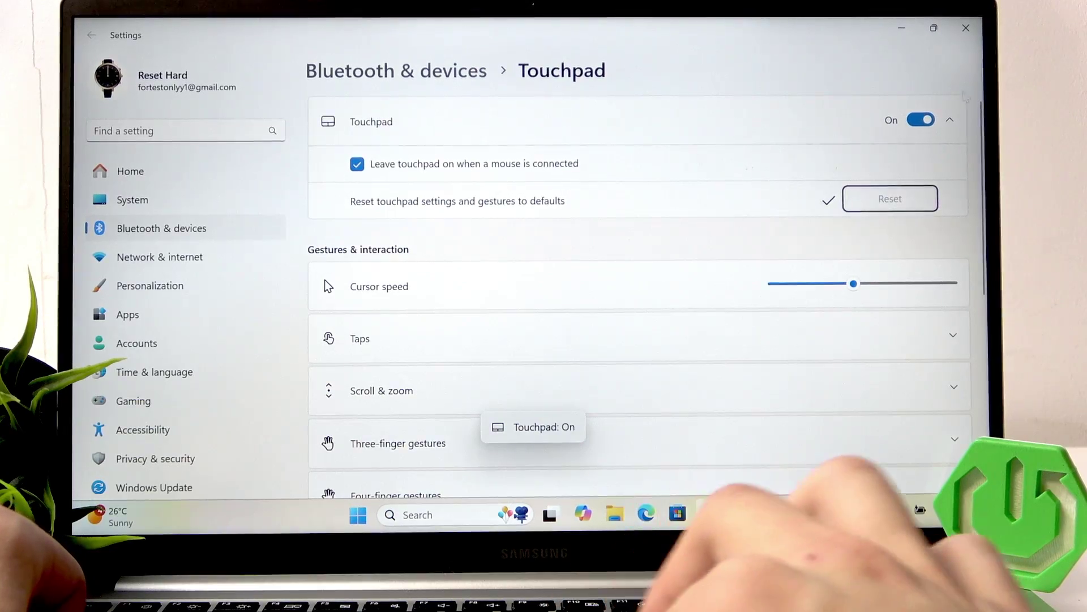
{"action": "key", "text": "alt+F4"}
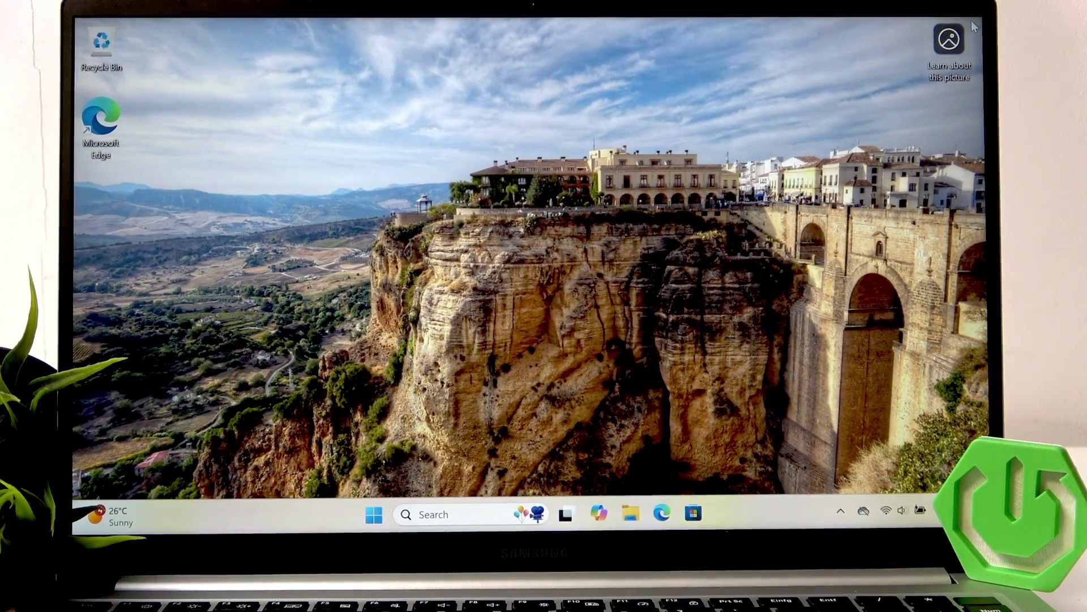